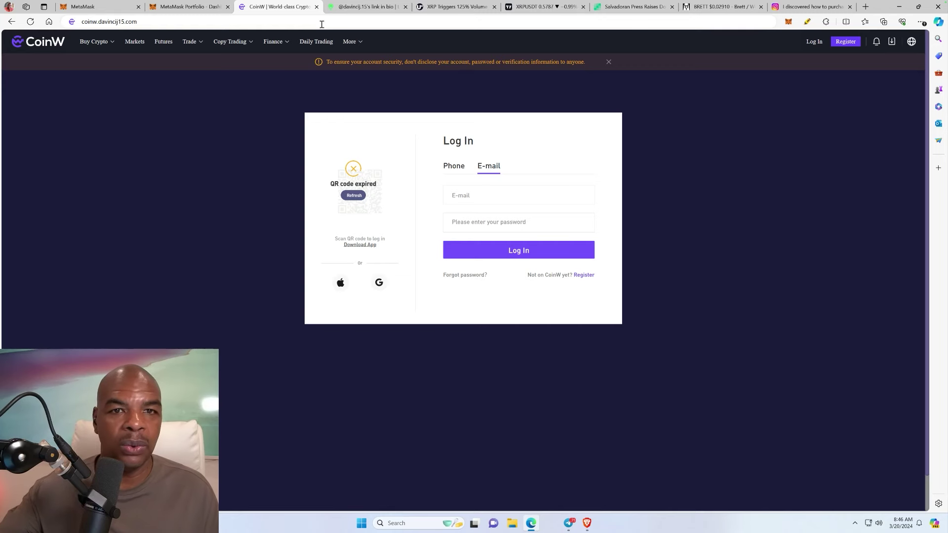
Glance over the Linktree meetup list, then bring up the XRP 125% volume surge article
{"action": "left_click", "coordinate": [347, 9]}
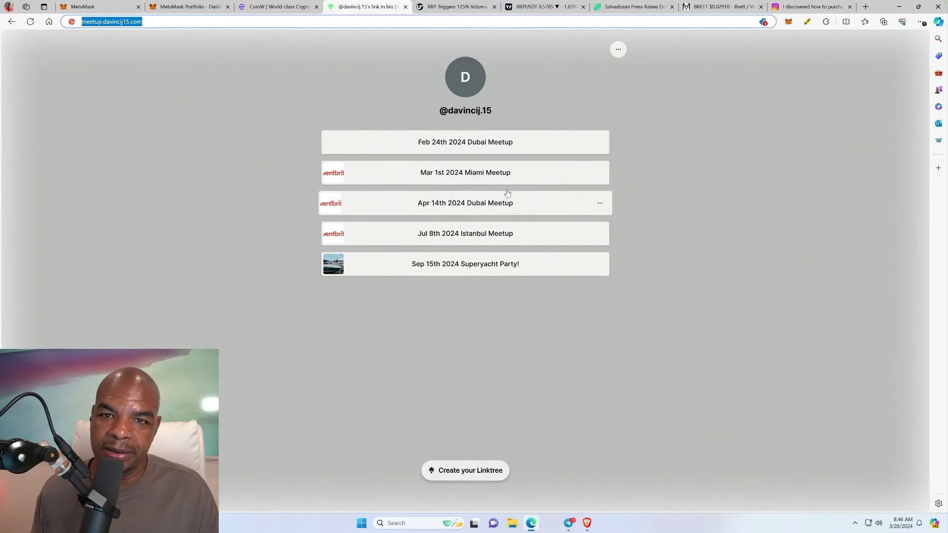
{"action": "left_click", "coordinate": [473, 10]}
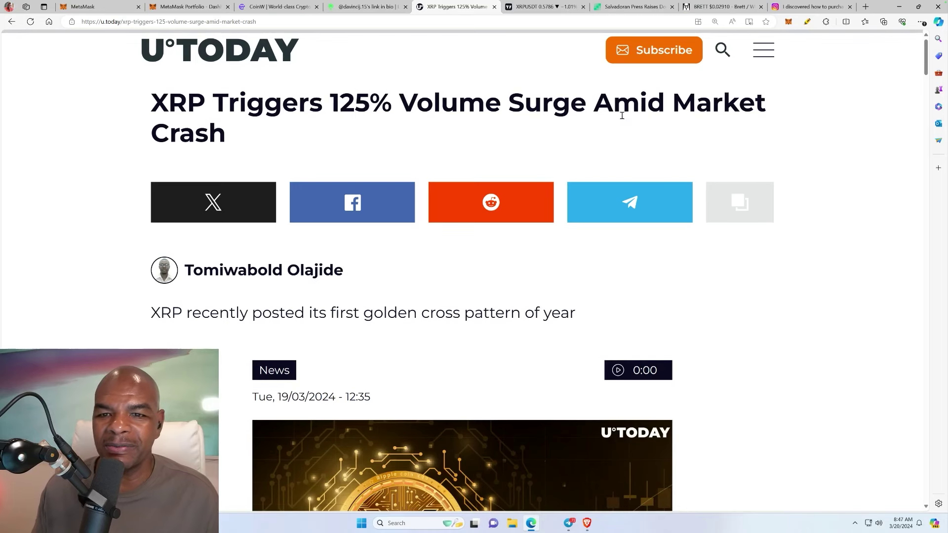
Scroll past the cover image and disclaimer to the XRP article's body on the $3.96 billion volume
{"action": "scroll", "coordinate": [260, 159], "scroll_direction": "down", "scroll_amount": 2}
{"action": "scroll", "coordinate": [260, 159], "scroll_direction": "down", "scroll_amount": 2}
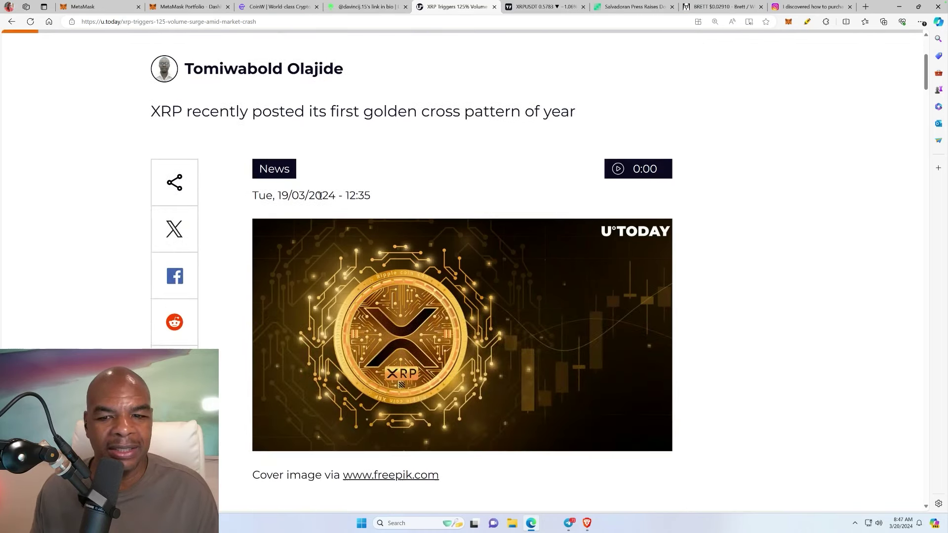
{"action": "scroll", "coordinate": [339, 159], "scroll_direction": "up", "scroll_amount": 4}
{"action": "scroll", "coordinate": [339, 160], "scroll_direction": "down", "scroll_amount": 2}
{"action": "scroll", "coordinate": [343, 197], "scroll_direction": "down", "scroll_amount": 4}
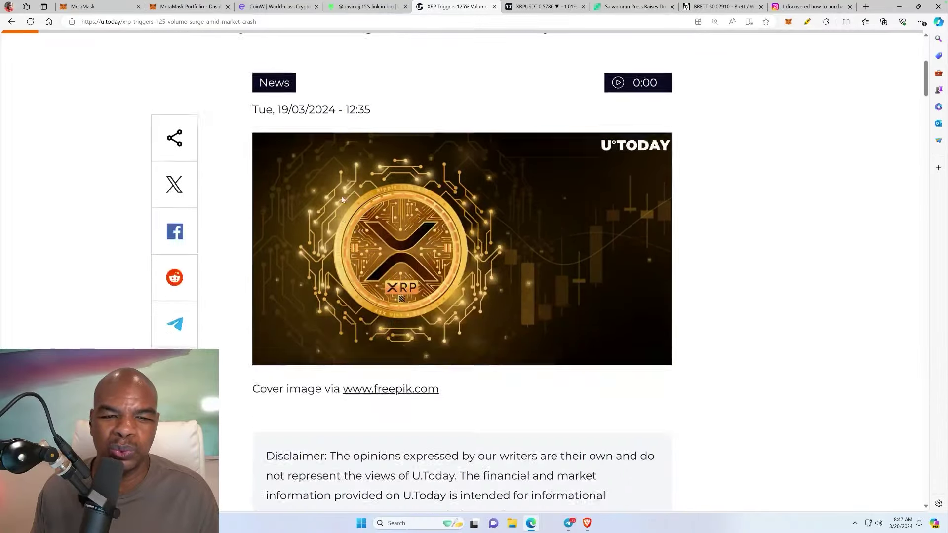
{"action": "scroll", "coordinate": [342, 213], "scroll_direction": "down", "scroll_amount": 4}
{"action": "scroll", "coordinate": [339, 226], "scroll_direction": "down", "scroll_amount": 1}
{"action": "scroll", "coordinate": [340, 286], "scroll_direction": "down", "scroll_amount": 3}
{"action": "scroll", "coordinate": [341, 286], "scroll_direction": "down", "scroll_amount": 3}
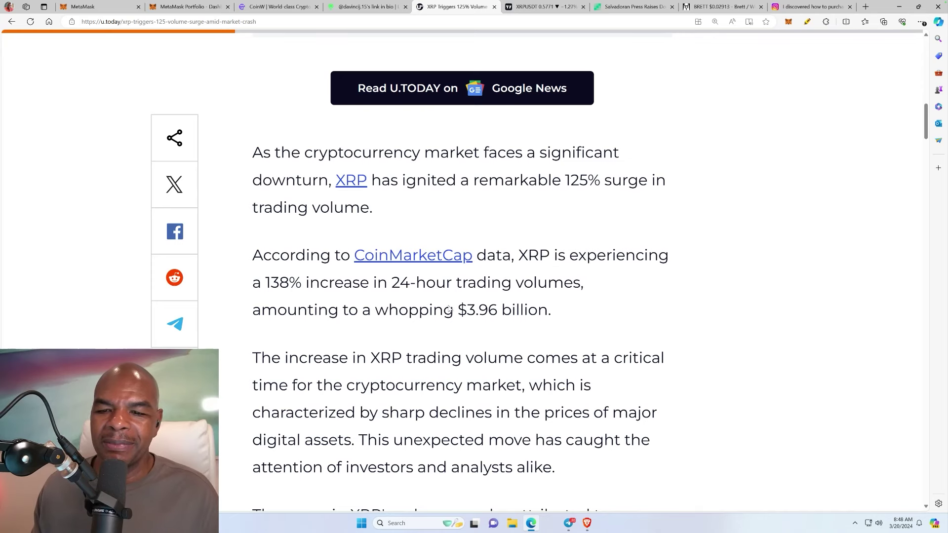
{"action": "scroll", "coordinate": [449, 309], "scroll_direction": "down", "scroll_amount": 2}
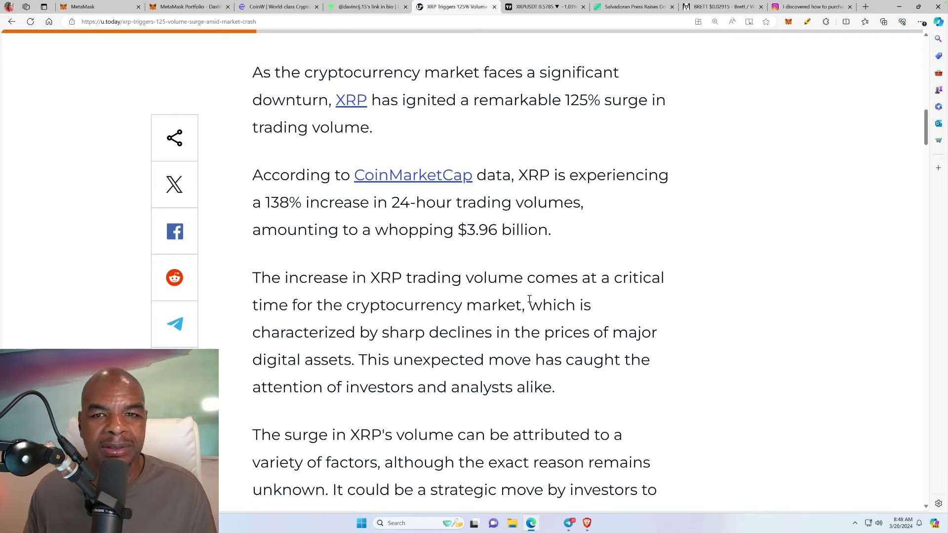
Zoom out on the XRPUSDT daily chart over 2022–2024, then switch to the BRETT/WETH DEX Screener page
{"action": "left_click", "coordinate": [523, 7]}
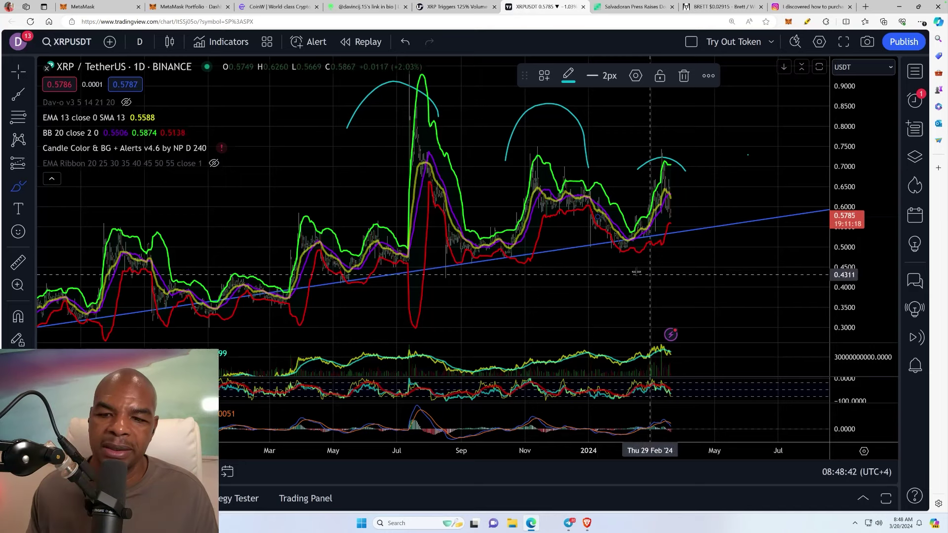
{"action": "scroll", "coordinate": [477, 273], "scroll_direction": "down", "scroll_amount": 3}
{"action": "scroll", "coordinate": [477, 274], "scroll_direction": "down", "scroll_amount": 3}
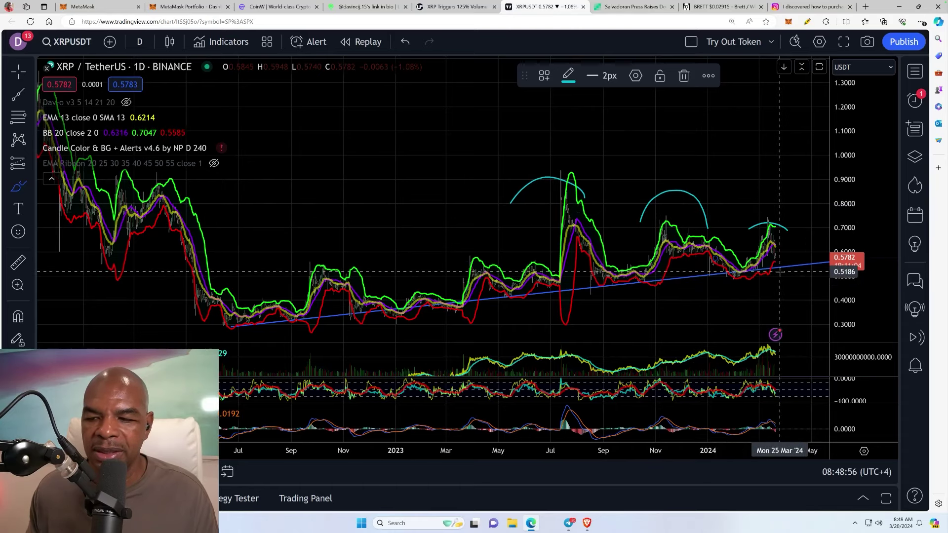
{"action": "mouse_move", "coordinate": [722, 6]}
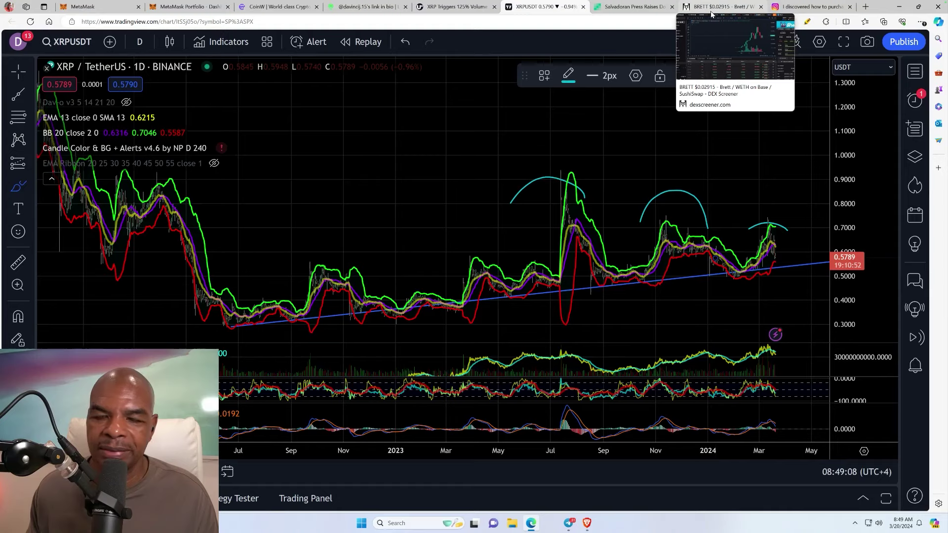
{"action": "left_click", "coordinate": [711, 12]}
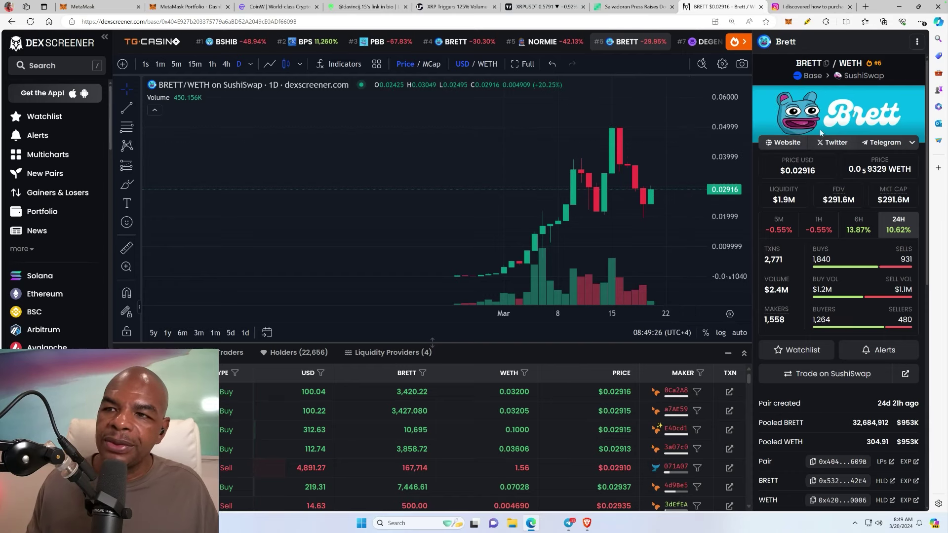
Switch to the Instagram reel explaining how to buy $BRETT on Base Network
{"action": "left_click", "coordinate": [800, 8]}
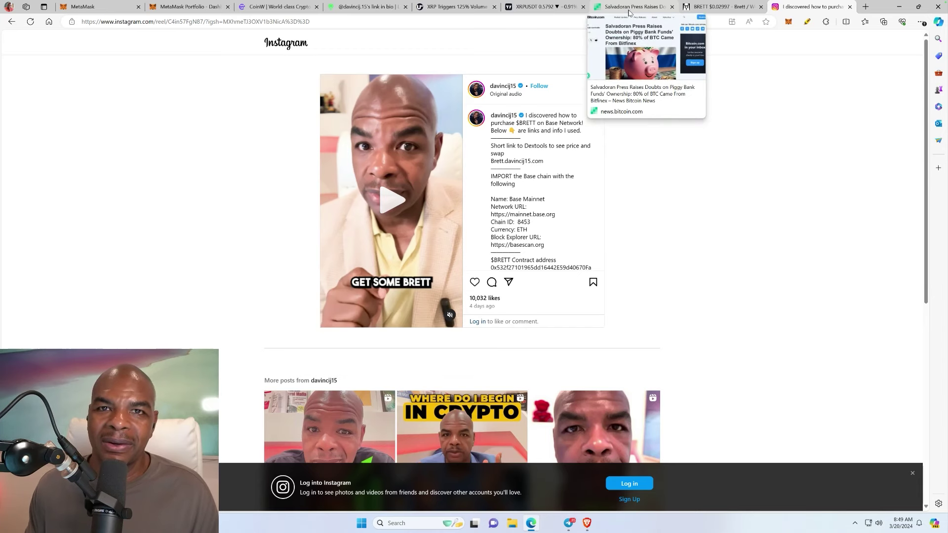
Switch to the Bitcoin.com article on Salvadoran press doubting the piggy bank BTC's Bitfinex origin
{"action": "left_click", "coordinate": [630, 7]}
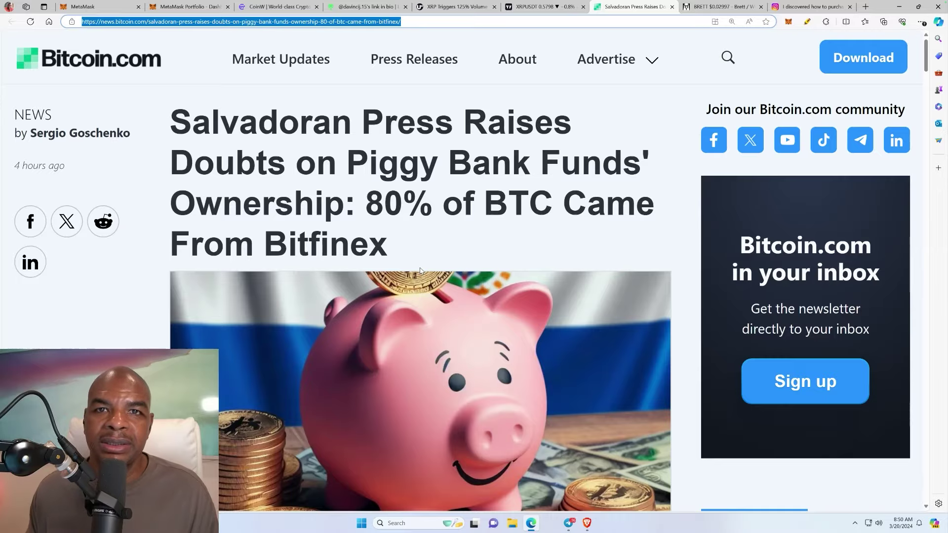
Scroll through the piggy bank article and highlight 'Bitfinex' in the headline
{"action": "scroll", "coordinate": [428, 308], "scroll_direction": "down", "scroll_amount": 7}
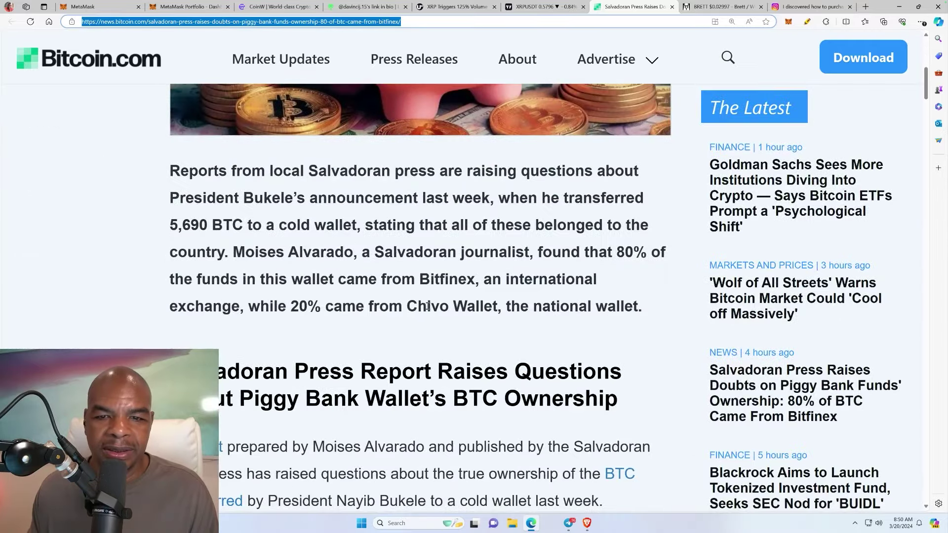
{"action": "scroll", "coordinate": [427, 307], "scroll_direction": "down", "scroll_amount": 1}
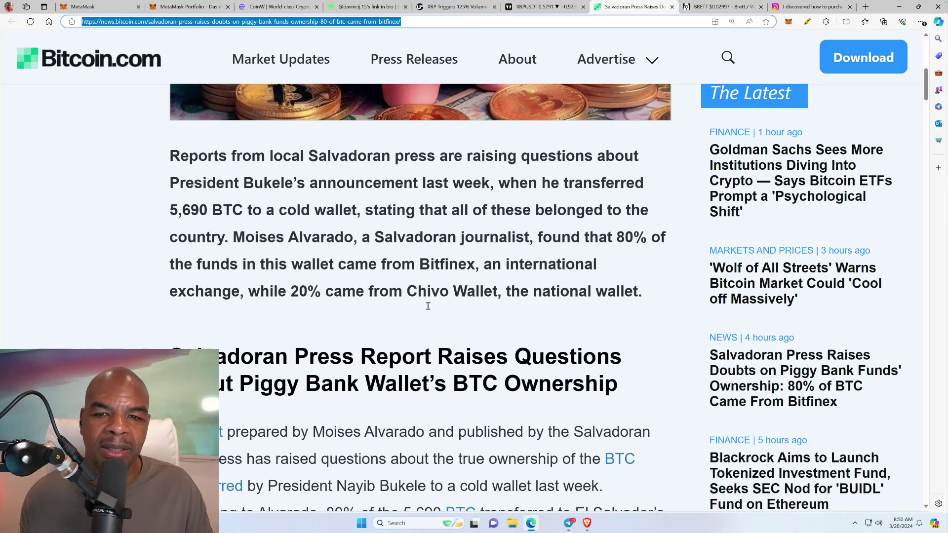
{"action": "scroll", "coordinate": [428, 306], "scroll_direction": "up", "scroll_amount": 10}
{"action": "double_click", "coordinate": [326, 233]}
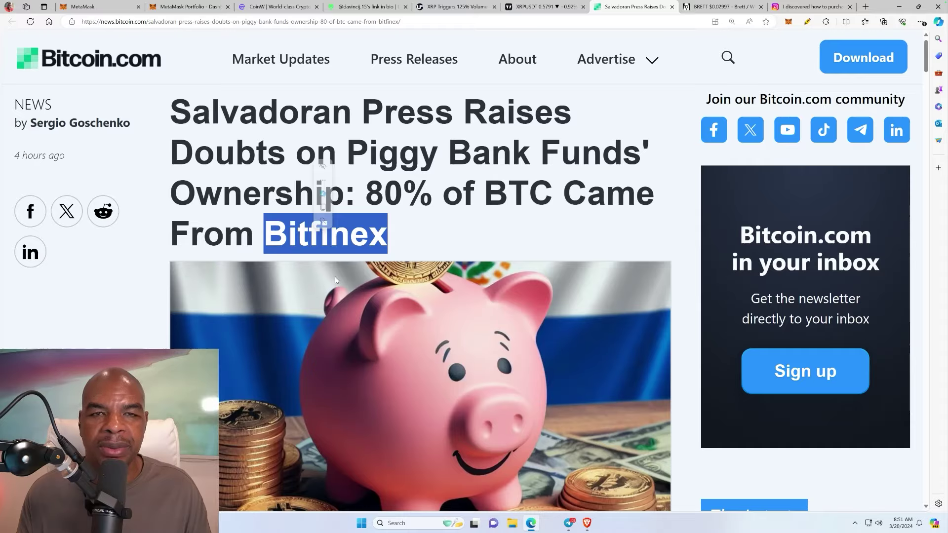
Read further down the article, then minimize the browser to reveal the BTCUSD chart
{"action": "scroll", "coordinate": [335, 280], "scroll_direction": "down", "scroll_amount": 5}
{"action": "scroll", "coordinate": [334, 280], "scroll_direction": "down", "scroll_amount": 3}
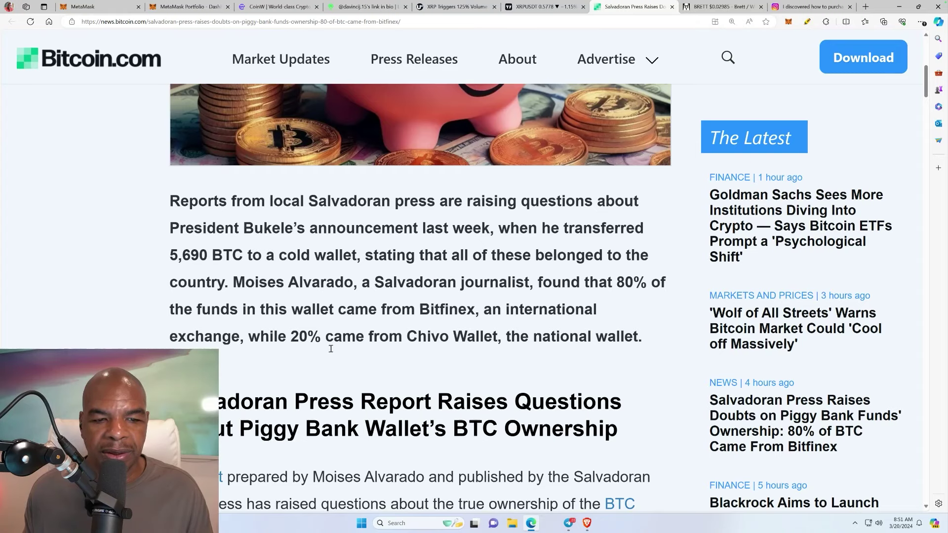
{"action": "scroll", "coordinate": [432, 422], "scroll_direction": "down", "scroll_amount": 2}
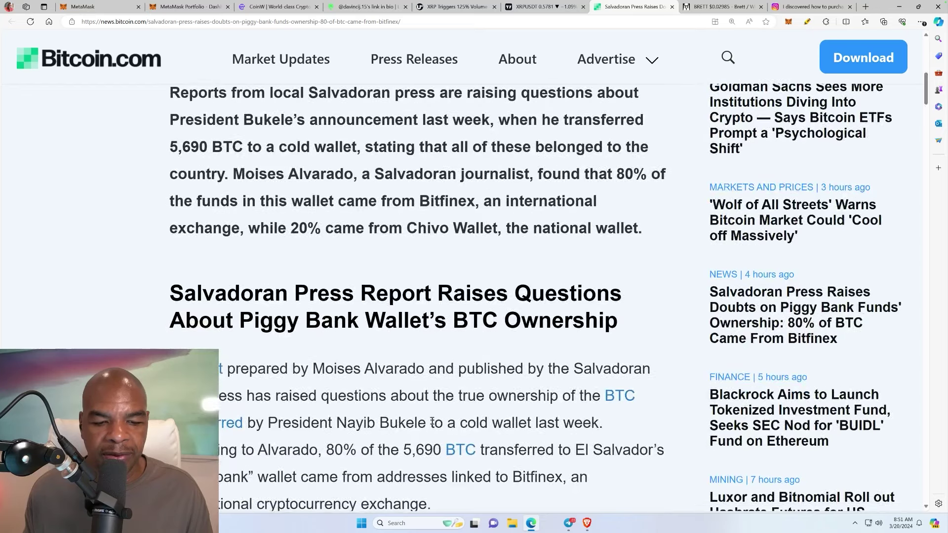
{"action": "scroll", "coordinate": [433, 422], "scroll_direction": "up", "scroll_amount": 10}
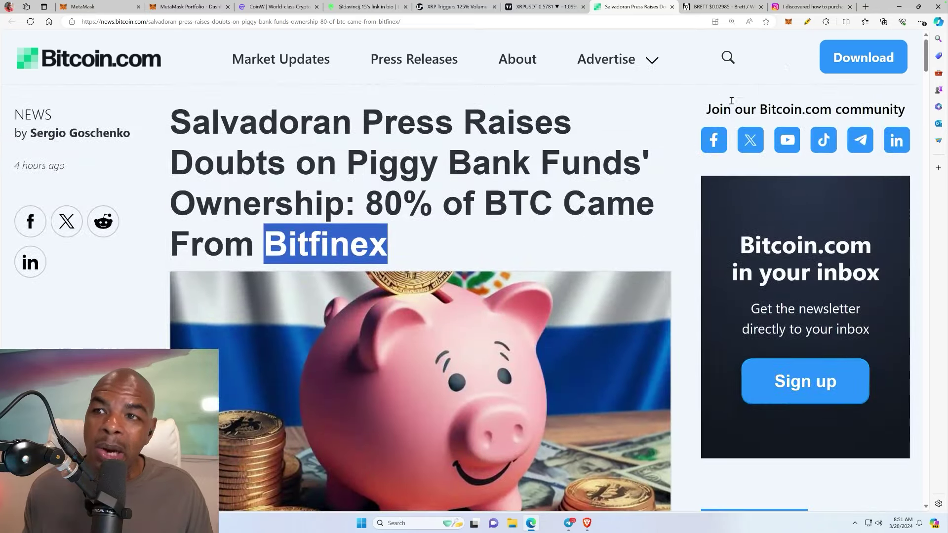
{"action": "left_click", "coordinate": [898, 7]}
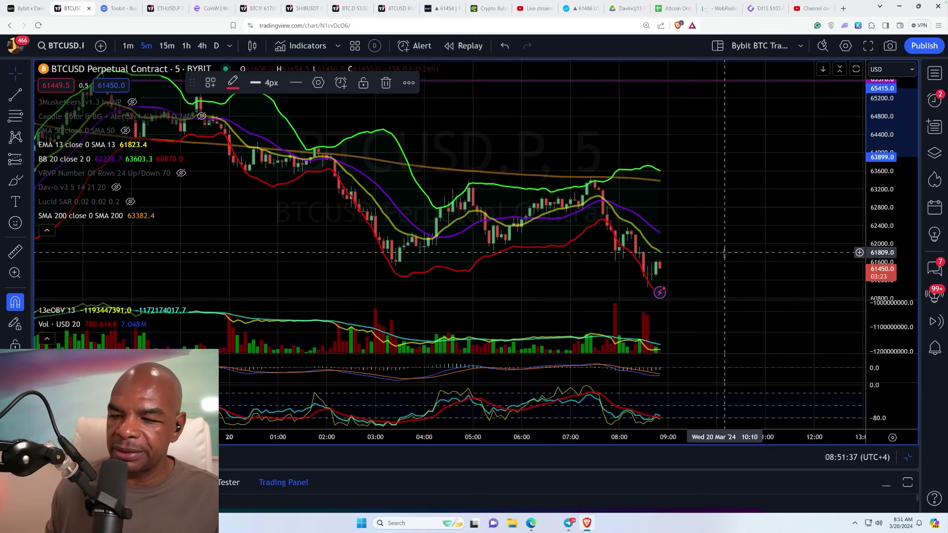
Switch the BTCUSD perpetual chart to the 4-hour interval
{"action": "scroll", "coordinate": [535, 227], "scroll_direction": "down", "scroll_amount": 3}
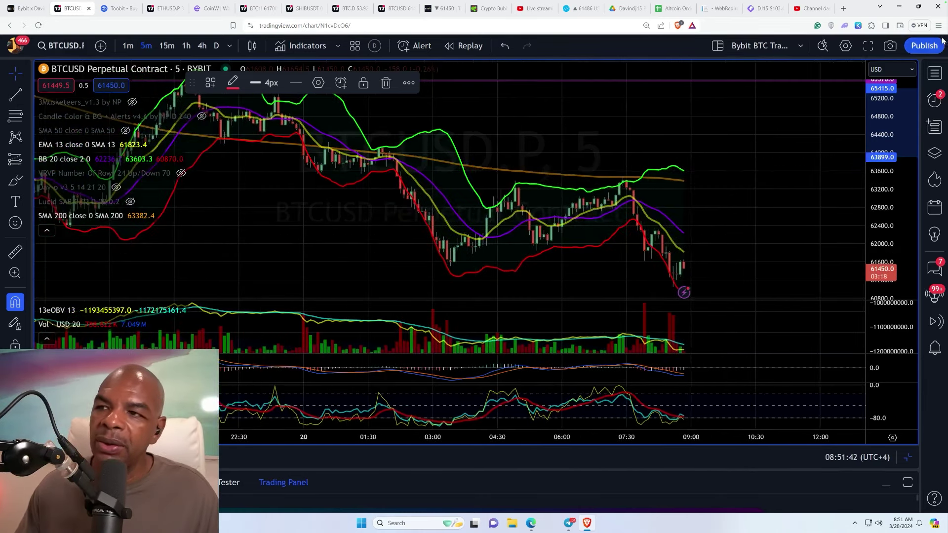
{"action": "left_click", "coordinate": [938, 26]}
{"action": "left_click", "coordinate": [911, 129]}
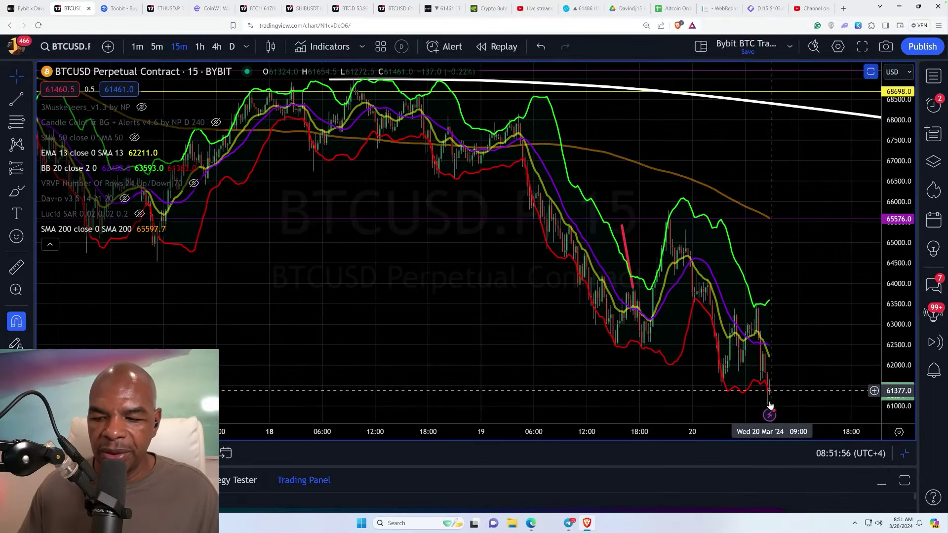
{"action": "left_click", "coordinate": [212, 50]}
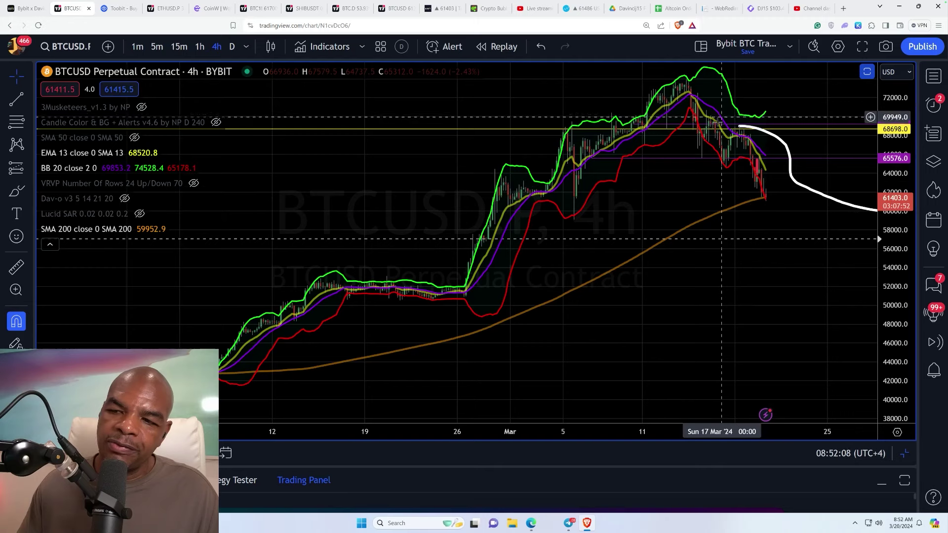
Delete the white freehand projection curve from the 4-hour chart
{"action": "scroll", "coordinate": [743, 139], "scroll_direction": "right", "scroll_amount": 1}
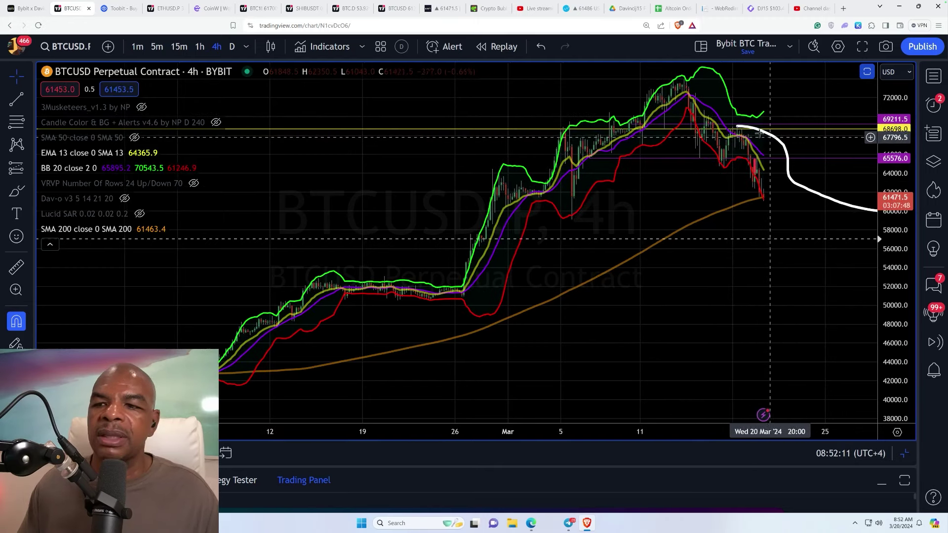
{"action": "left_click", "coordinate": [786, 156]}
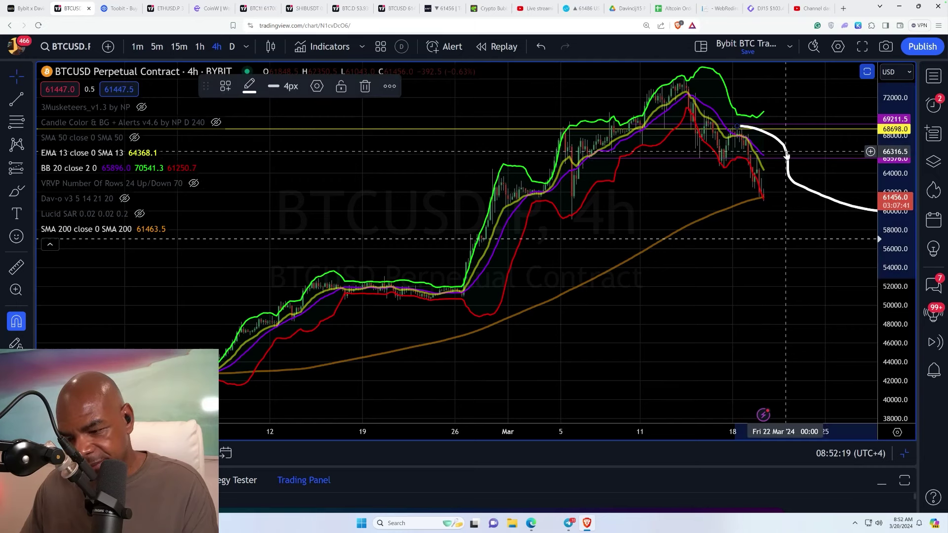
{"action": "key", "text": "Delete"}
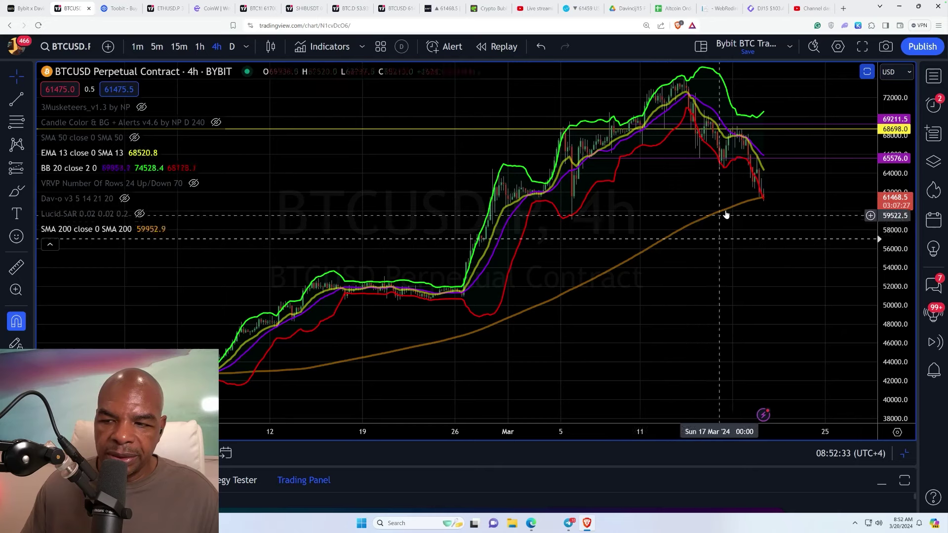
Sketch a freehand projected price path after the latest candles, then delete it
{"action": "left_click", "coordinate": [16, 190]}
{"action": "mouse_move", "coordinate": [745, 142]}
{"action": "left_mouse_down"}
{"action": "mouse_move", "coordinate": [759, 197]}
{"action": "mouse_move", "coordinate": [830, 85]}
{"action": "mouse_move", "coordinate": [855, 106]}
{"action": "mouse_move", "coordinate": [864, 210]}
{"action": "left_mouse_up"}
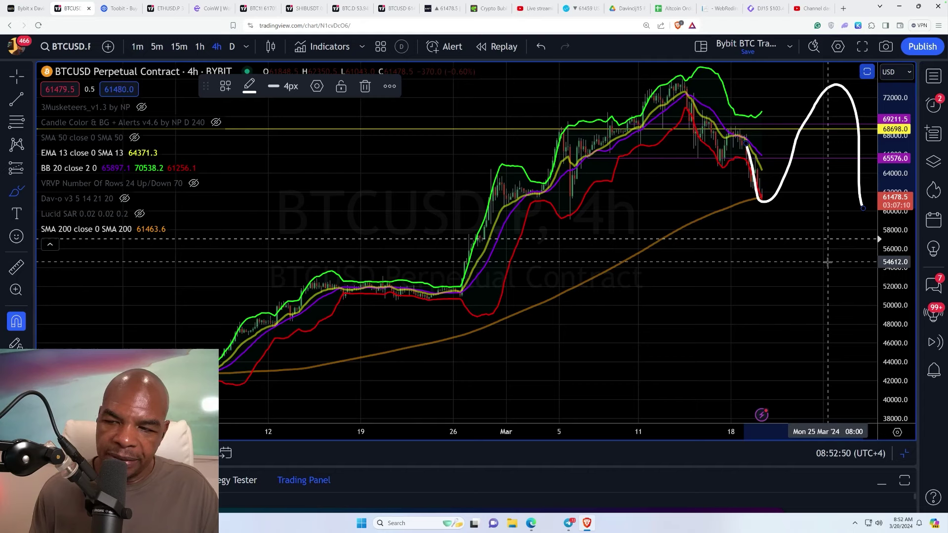
{"action": "key", "text": "Delete"}
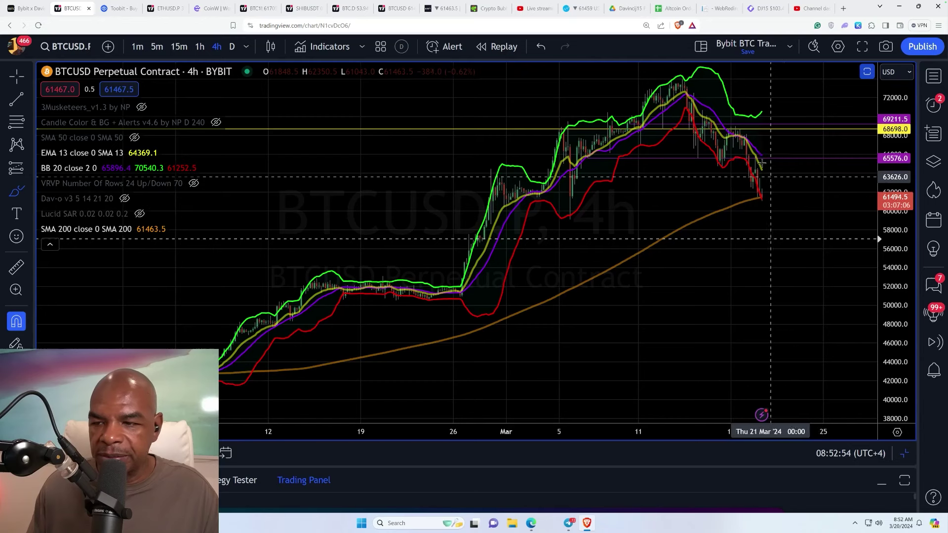
Draw a red trend line from the mid-March peak down past the latest candles, adjusting both ends
{"action": "left_click", "coordinate": [16, 99]}
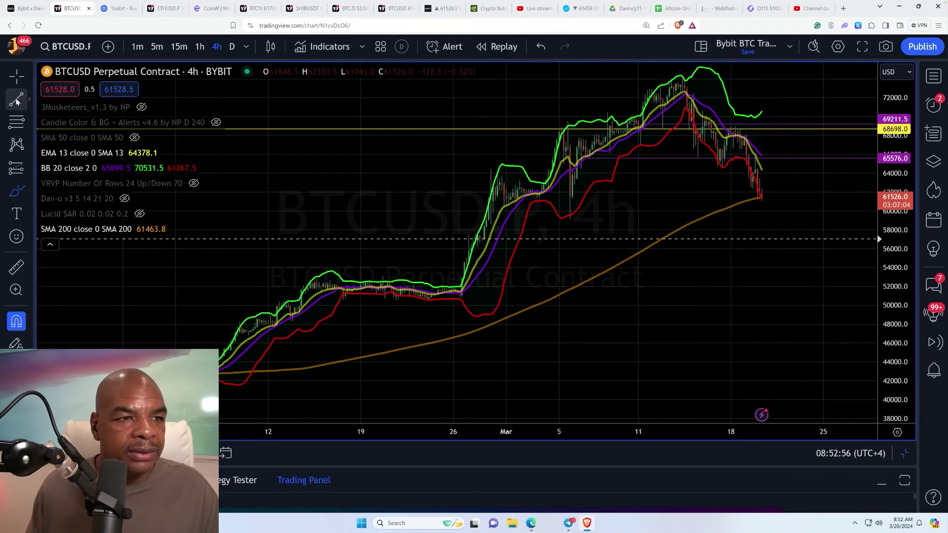
{"action": "left_click", "coordinate": [694, 93]}
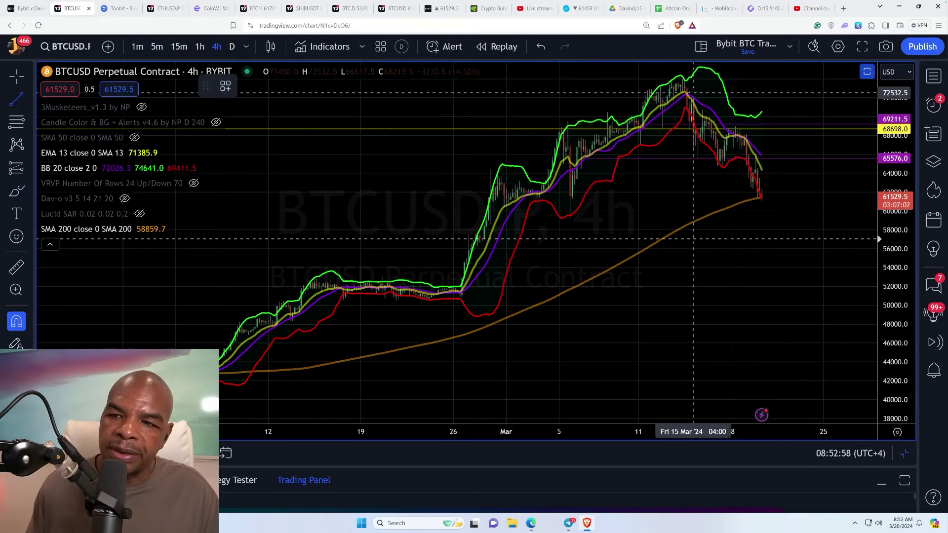
{"action": "left_click", "coordinate": [821, 201]}
{"action": "left_click_drag", "start_coordinate": [694, 93], "coordinate": [704, 109]}
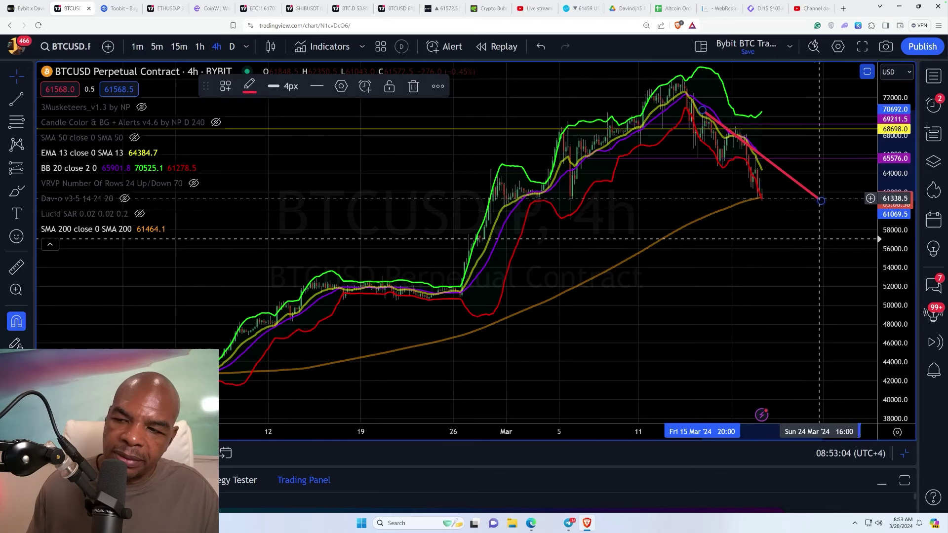
{"action": "left_click_drag", "start_coordinate": [820, 201], "coordinate": [830, 187]}
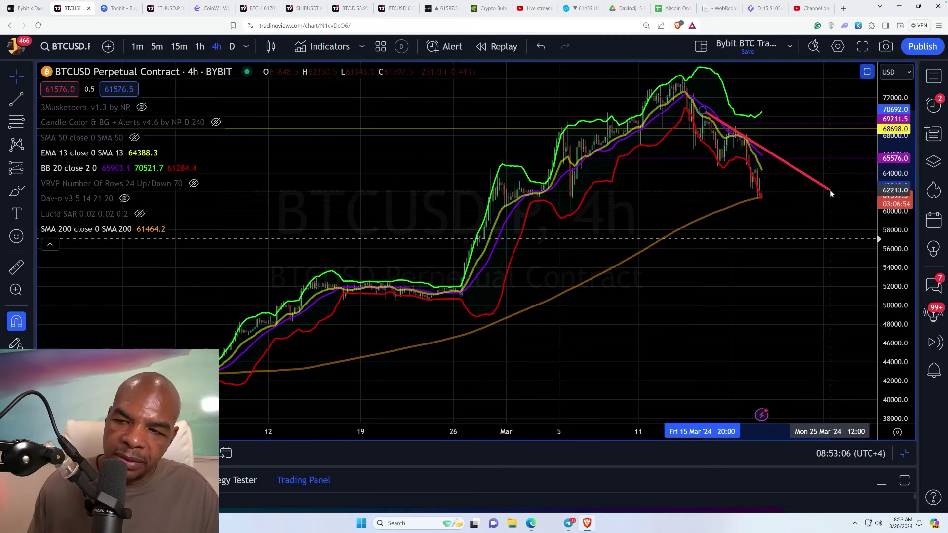
{"action": "left_click", "coordinate": [830, 192]}
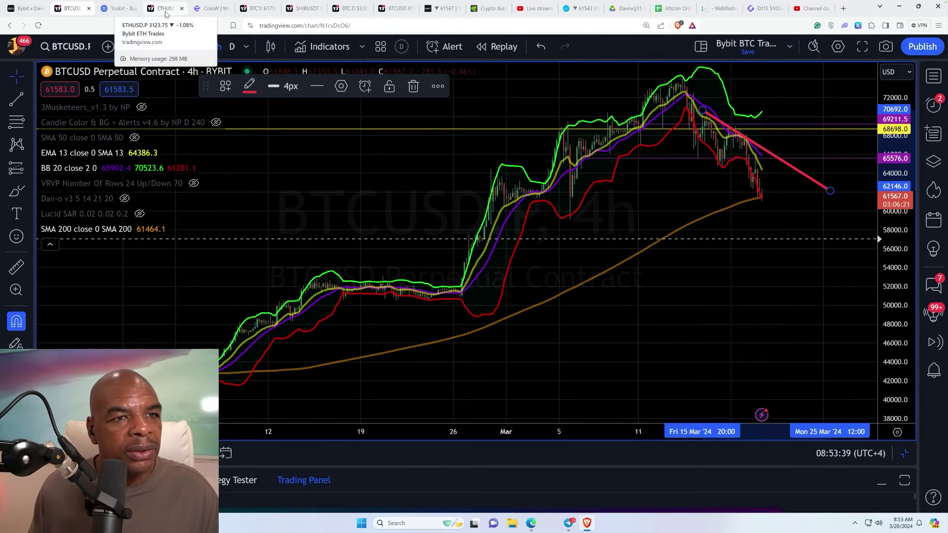
Flip through the Bybit, Toobit and CoinW referral tabs, ending on the ETHUSD chart
{"action": "left_click", "coordinate": [28, 9]}
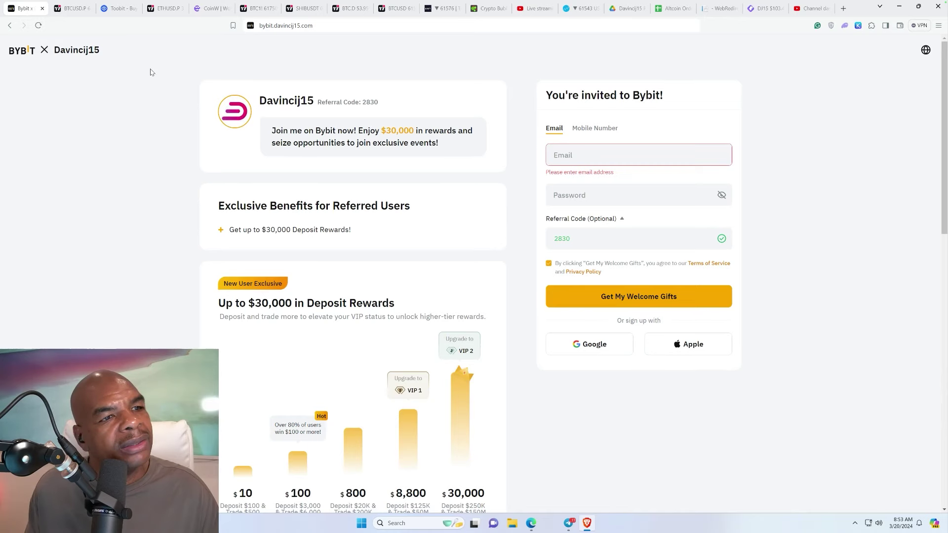
{"action": "left_click", "coordinate": [115, 10]}
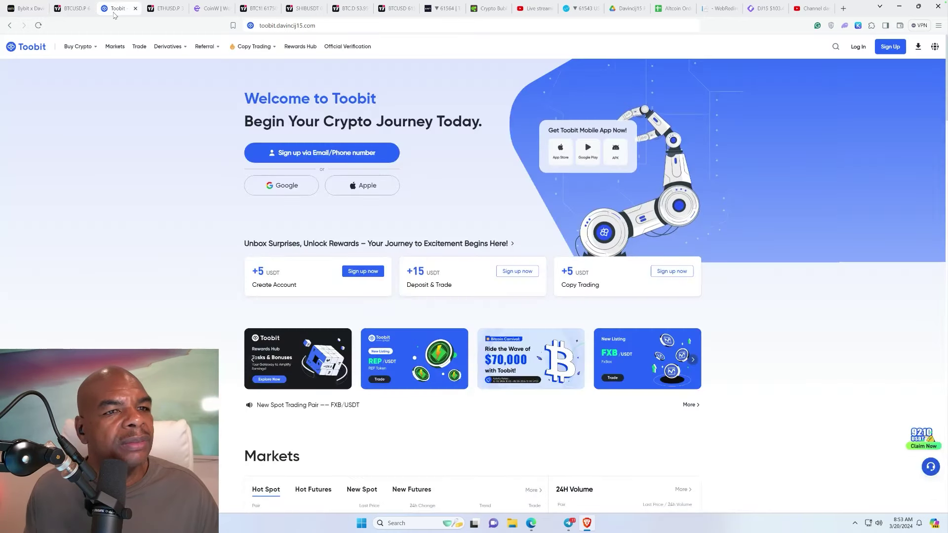
{"action": "left_click", "coordinate": [212, 10]}
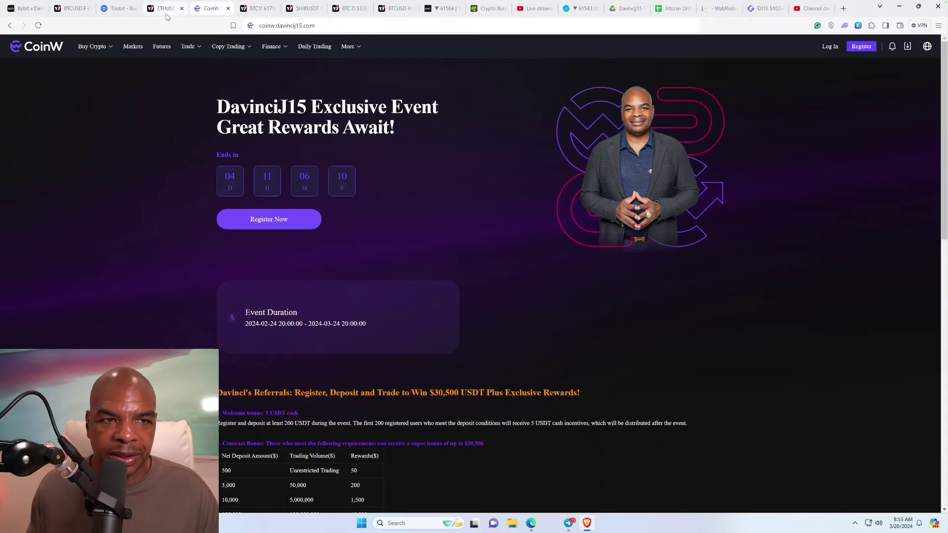
{"action": "left_click", "coordinate": [165, 10]}
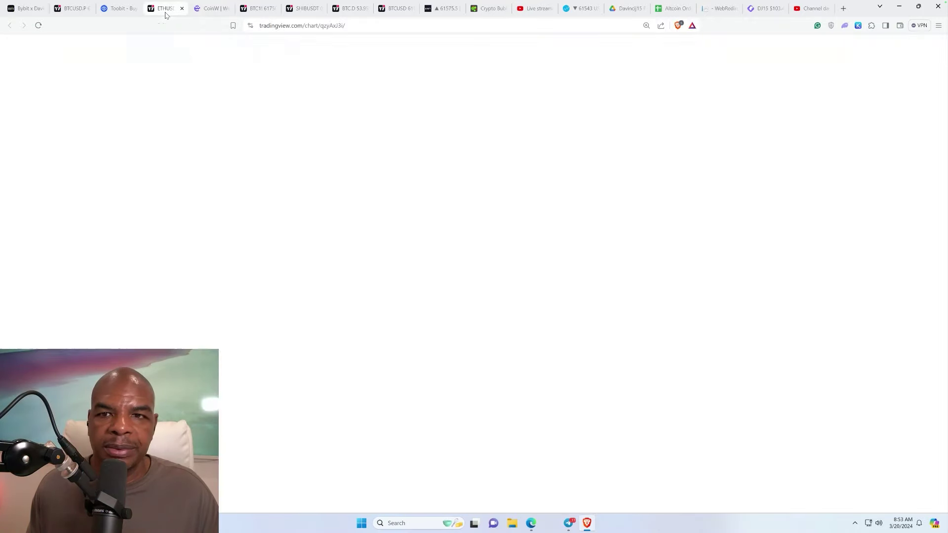
Delete the Fib retracement from the 15-minute ETHUSD chart
{"action": "scroll", "coordinate": [594, 295], "scroll_direction": "down", "scroll_amount": 3}
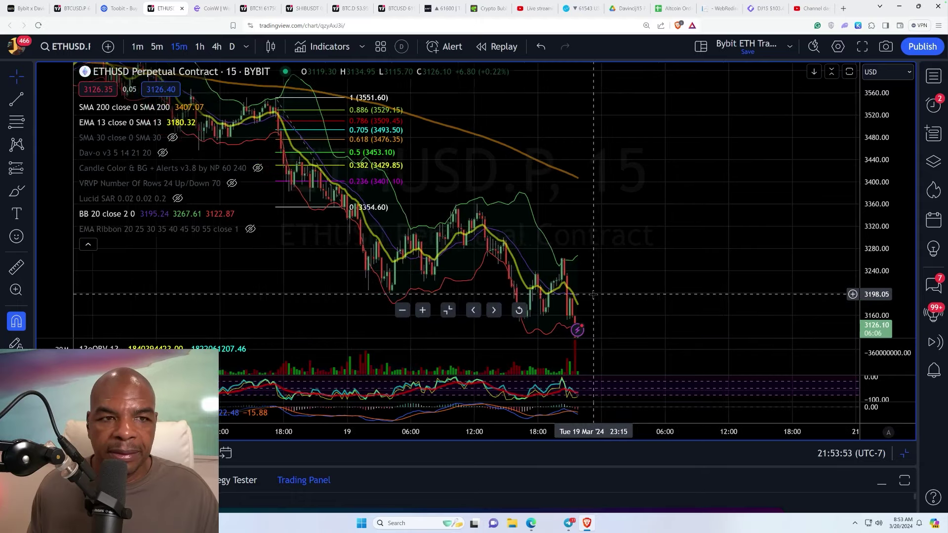
{"action": "scroll", "coordinate": [642, 311], "scroll_direction": "down", "scroll_amount": 3}
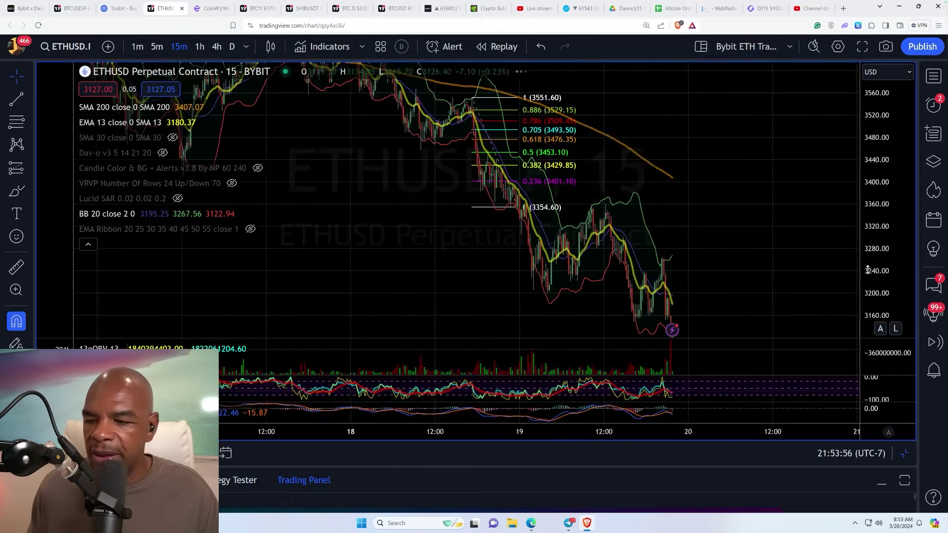
{"action": "scroll", "coordinate": [716, 316], "scroll_direction": "down", "scroll_amount": 2}
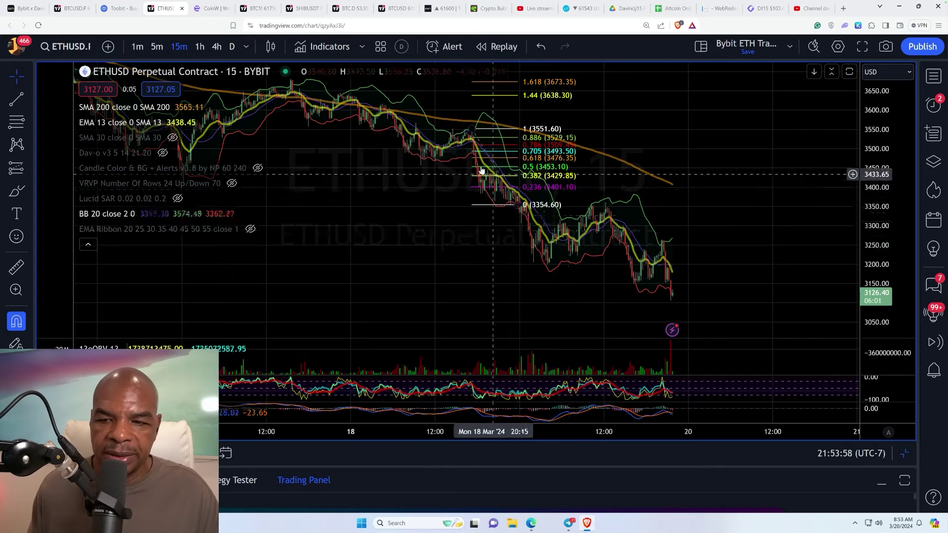
{"action": "scroll", "coordinate": [542, 132], "scroll_direction": "down", "scroll_amount": 1}
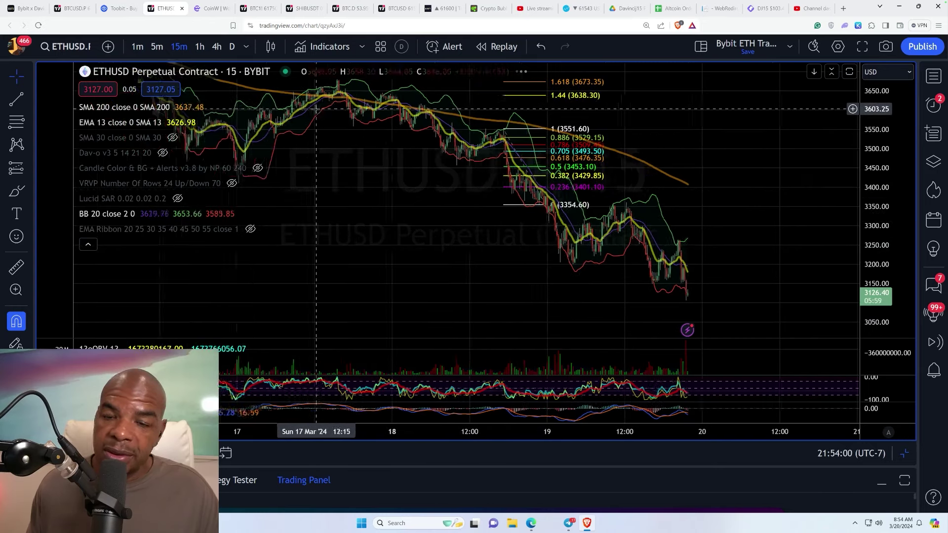
{"action": "scroll", "coordinate": [541, 133], "scroll_direction": "down", "scroll_amount": 1}
{"action": "left_click", "coordinate": [541, 133]}
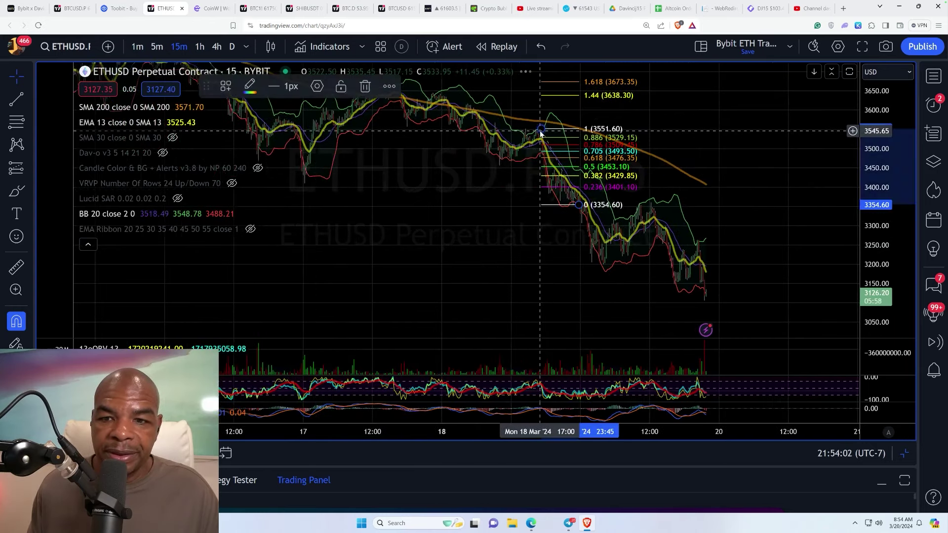
{"action": "key", "text": "Delete"}
Compress the ETHUSD price scale so the whole rally fits on screen
{"action": "scroll", "coordinate": [769, 162], "scroll_direction": "down", "scroll_amount": 2}
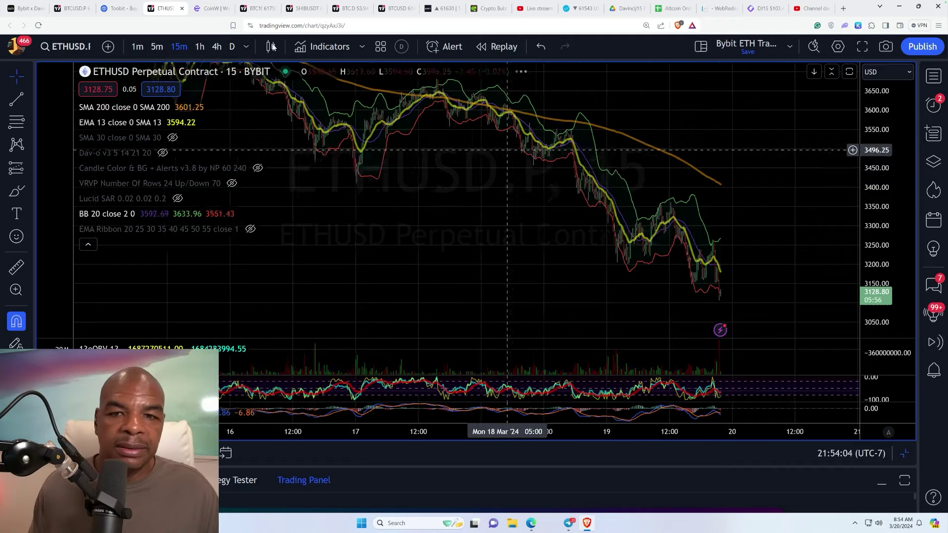
{"action": "scroll", "coordinate": [769, 163], "scroll_direction": "down", "scroll_amount": 1}
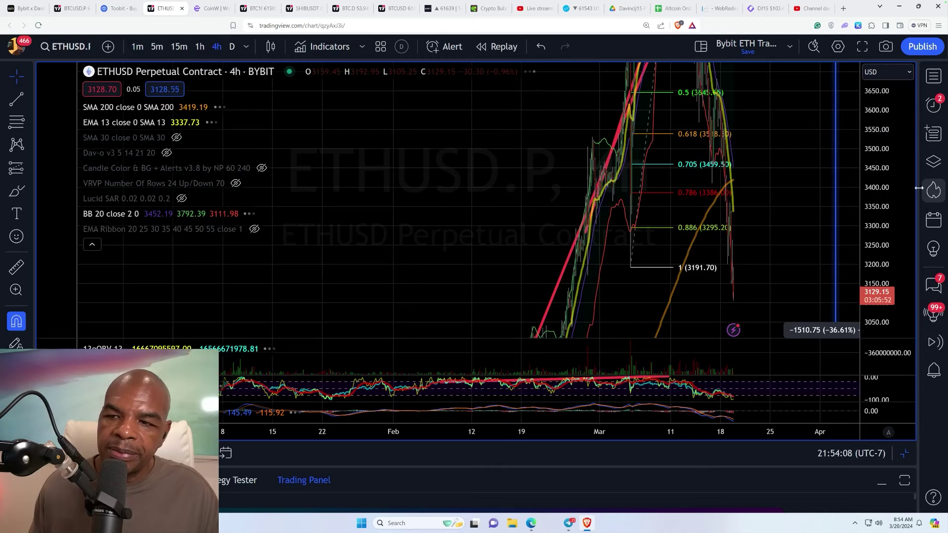
{"action": "left_click_drag", "start_coordinate": [905, 182], "coordinate": [888, 190]}
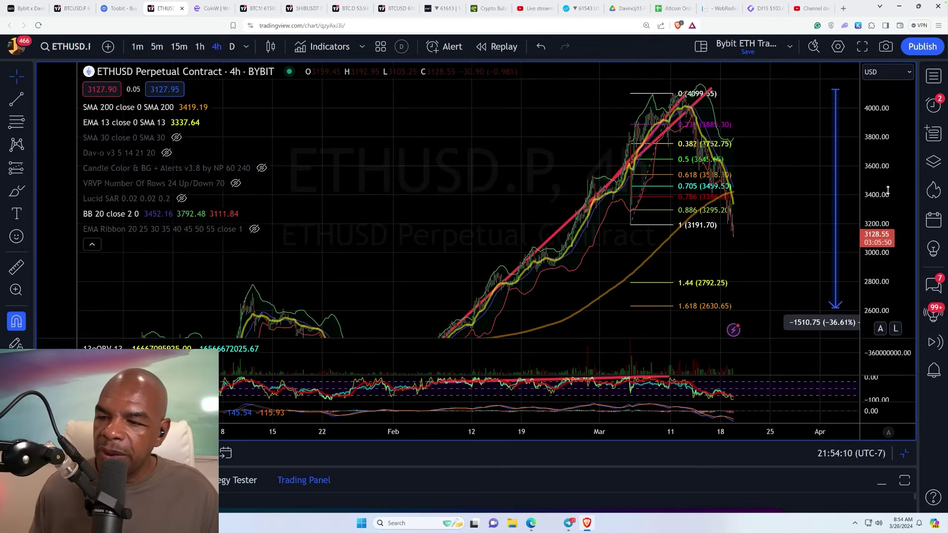
{"action": "mouse_move", "coordinate": [778, 278]}
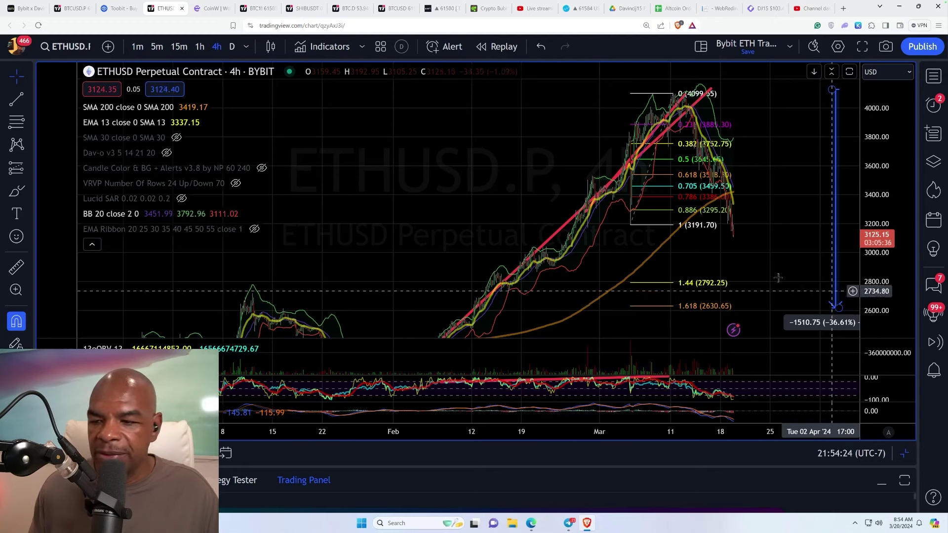
{"action": "left_click", "coordinate": [30, 101]}
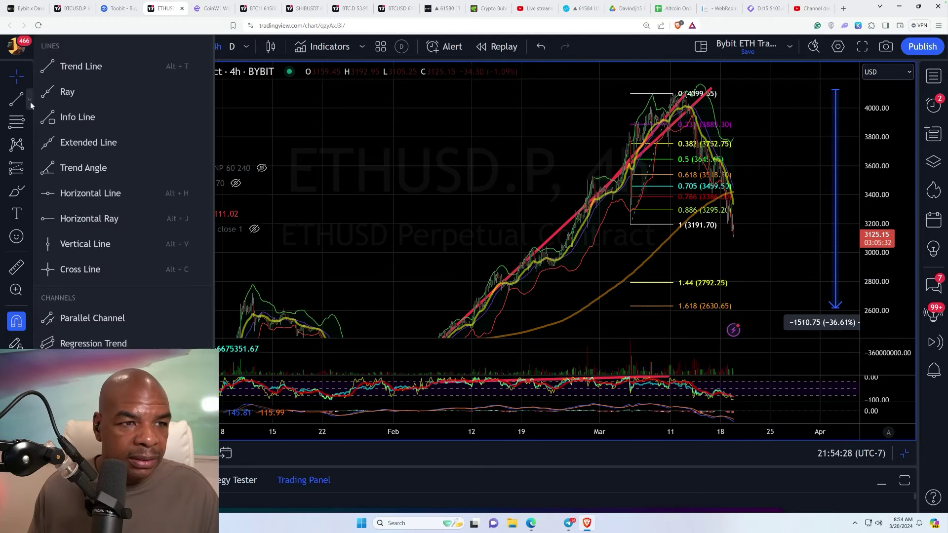
Draw a downtrend ray on the ETHUSD 4h chart from the March peak through the decline
{"action": "left_click", "coordinate": [57, 94]}
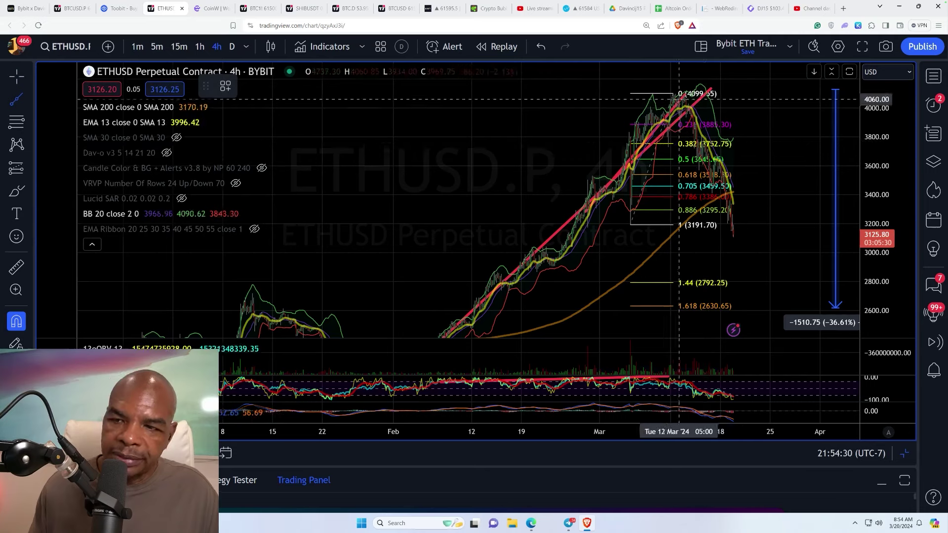
{"action": "left_click", "coordinate": [690, 105]}
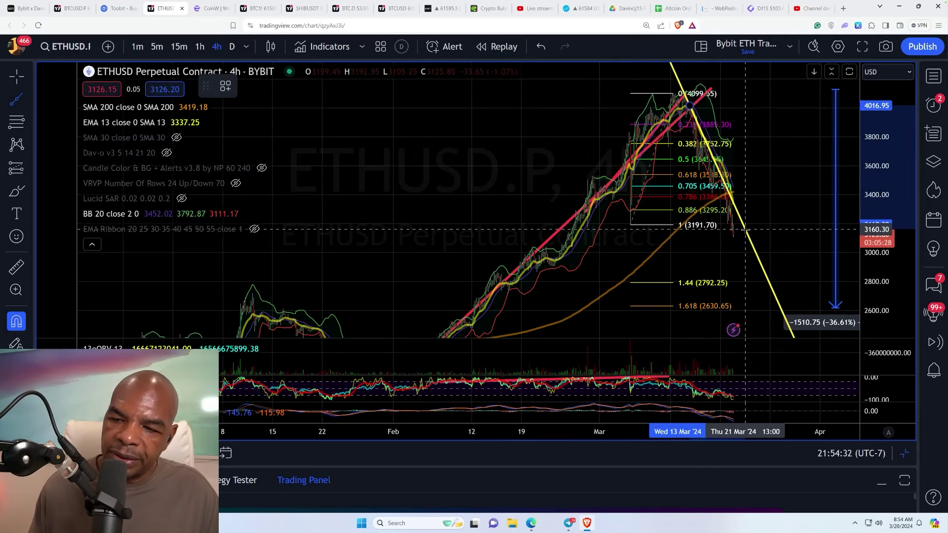
{"action": "left_click", "coordinate": [745, 229]}
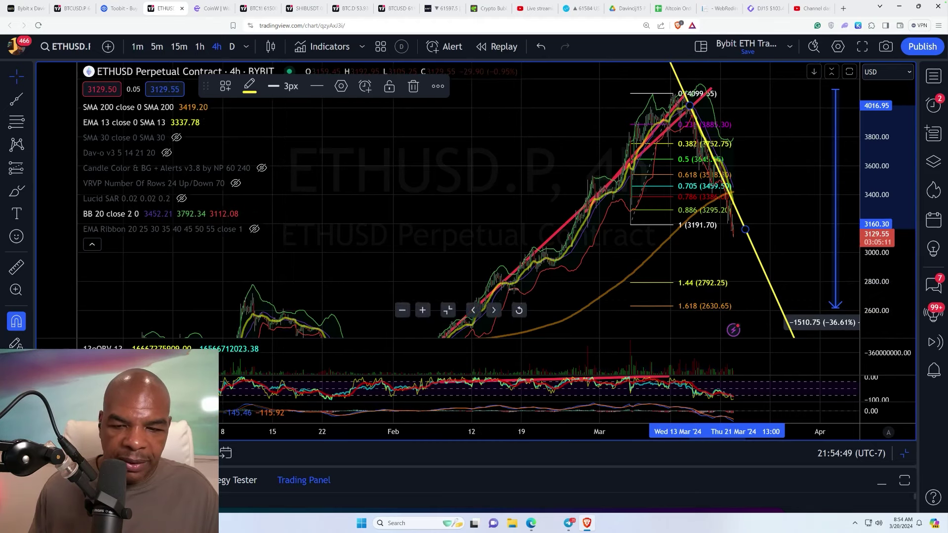
Review the ETHUSD chart around the new ray, then bring up the SHIBUSDT chart
{"action": "scroll", "coordinate": [640, 292], "scroll_direction": "down", "scroll_amount": 5}
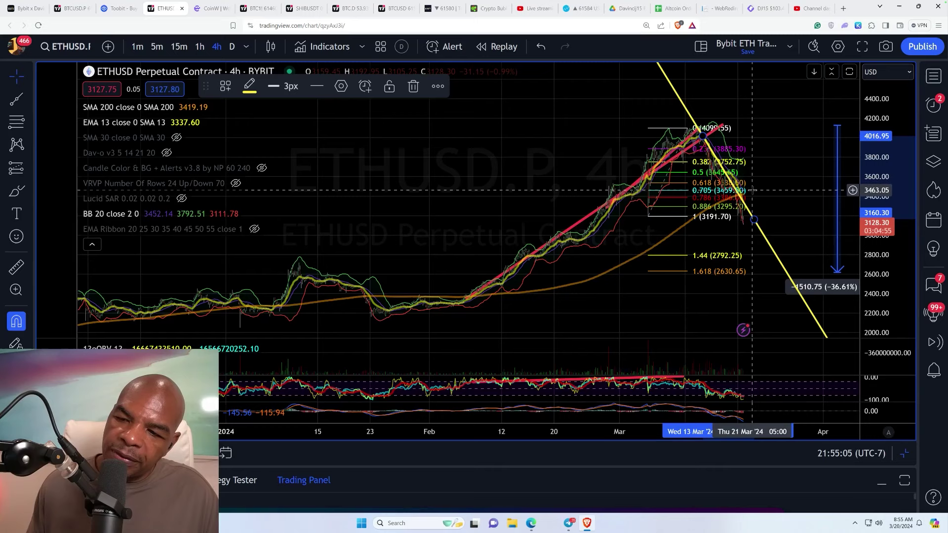
{"action": "scroll", "coordinate": [726, 197], "scroll_direction": "up", "scroll_amount": 2}
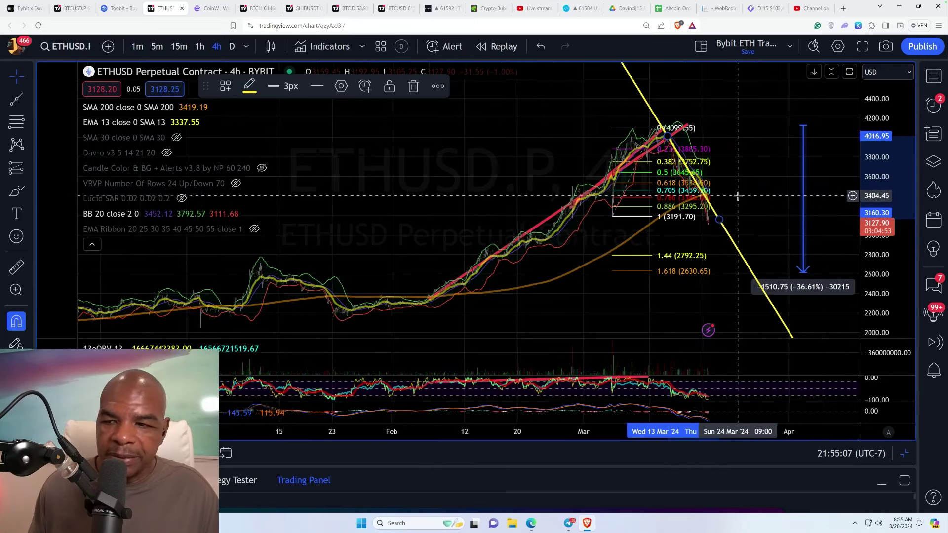
{"action": "scroll", "coordinate": [652, 201], "scroll_direction": "up", "scroll_amount": 3}
{"action": "scroll", "coordinate": [593, 205], "scroll_direction": "up", "scroll_amount": 1}
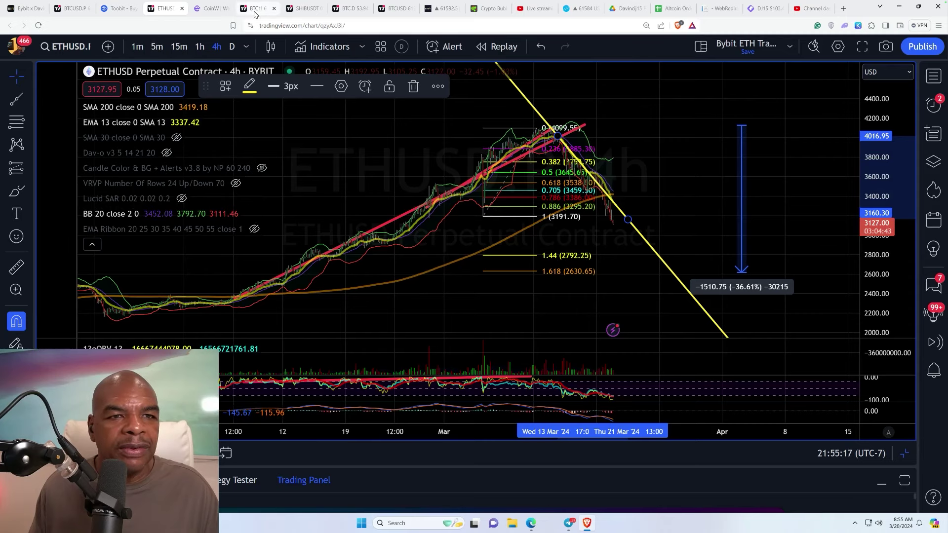
{"action": "left_click", "coordinate": [304, 9]}
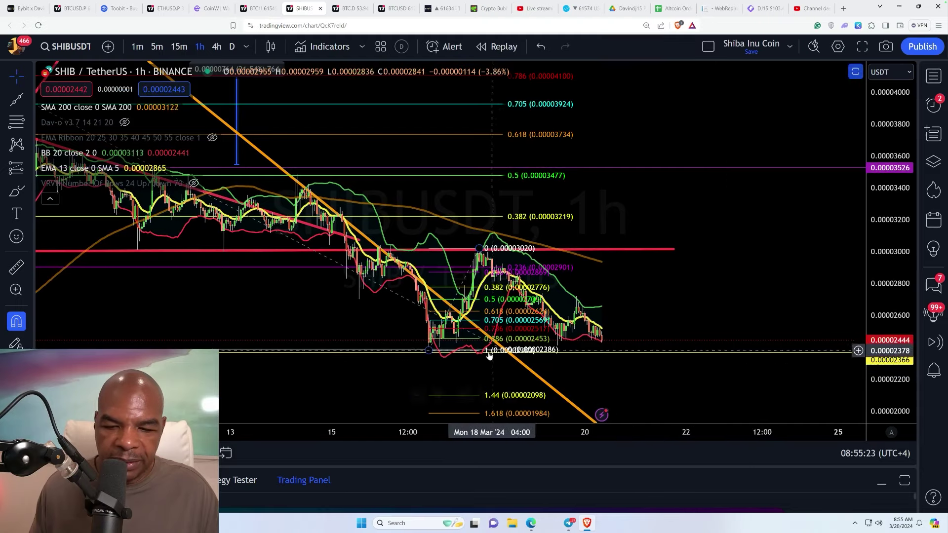
Zoom the SHIB/TetherUS 1h chart out to early March and compress the price scale
{"action": "scroll", "coordinate": [491, 352], "scroll_direction": "down", "scroll_amount": 2}
{"action": "scroll", "coordinate": [491, 352], "scroll_direction": "down", "scroll_amount": 2}
{"action": "scroll", "coordinate": [504, 358], "scroll_direction": "down", "scroll_amount": 2}
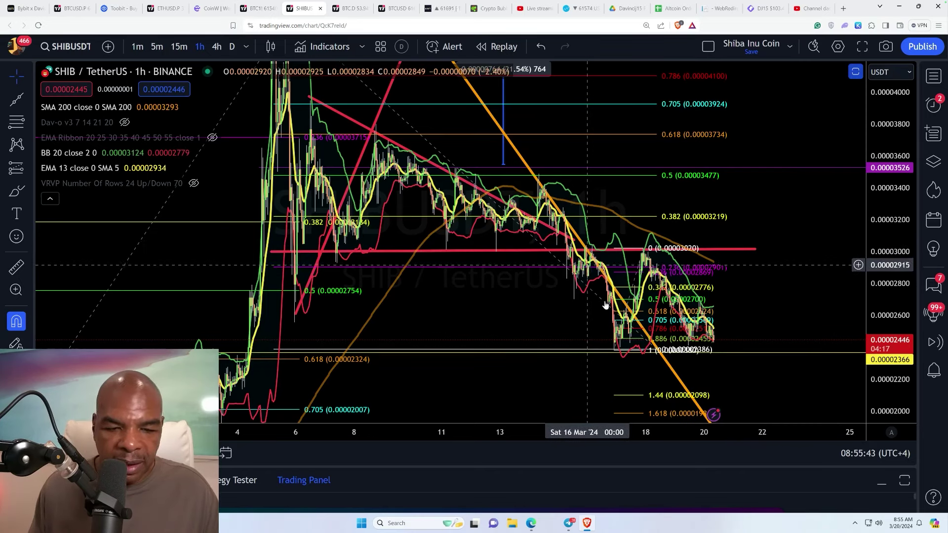
{"action": "left_click_drag", "start_coordinate": [886, 212], "coordinate": [885, 380]}
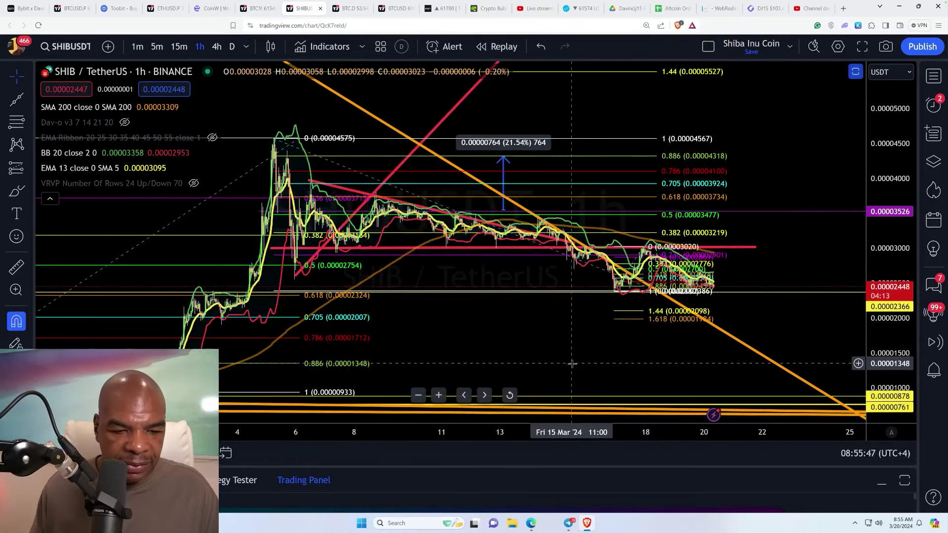